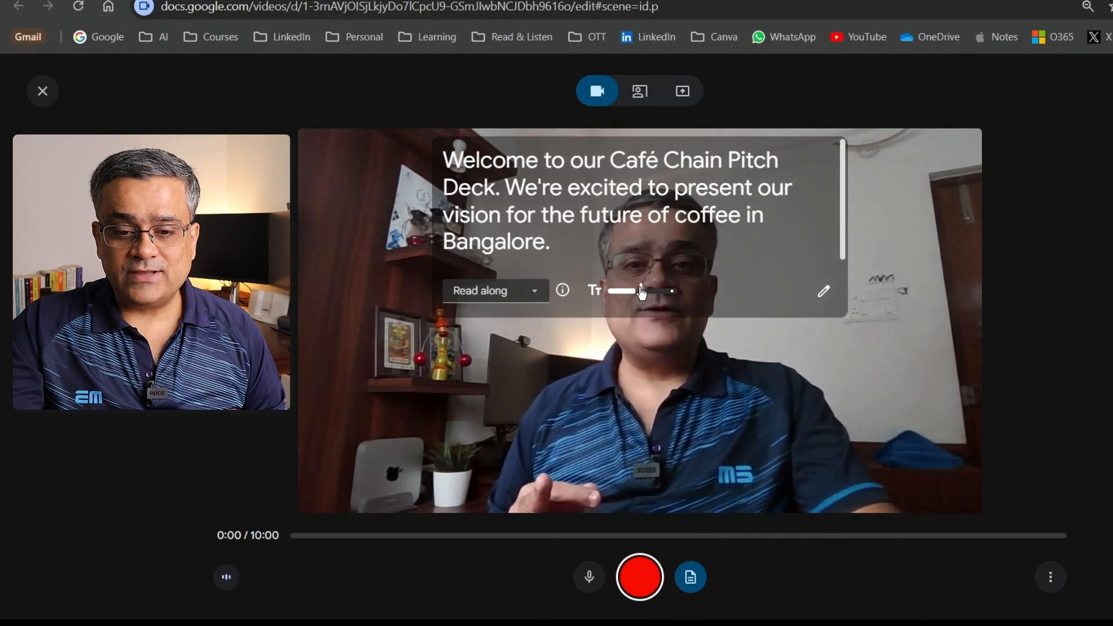
# - Enlarge the teleprompter text in Read along mode and leave the recording studio to edit the script
pyautogui.moveTo(643, 299); pyautogui.dragTo(667, 291)
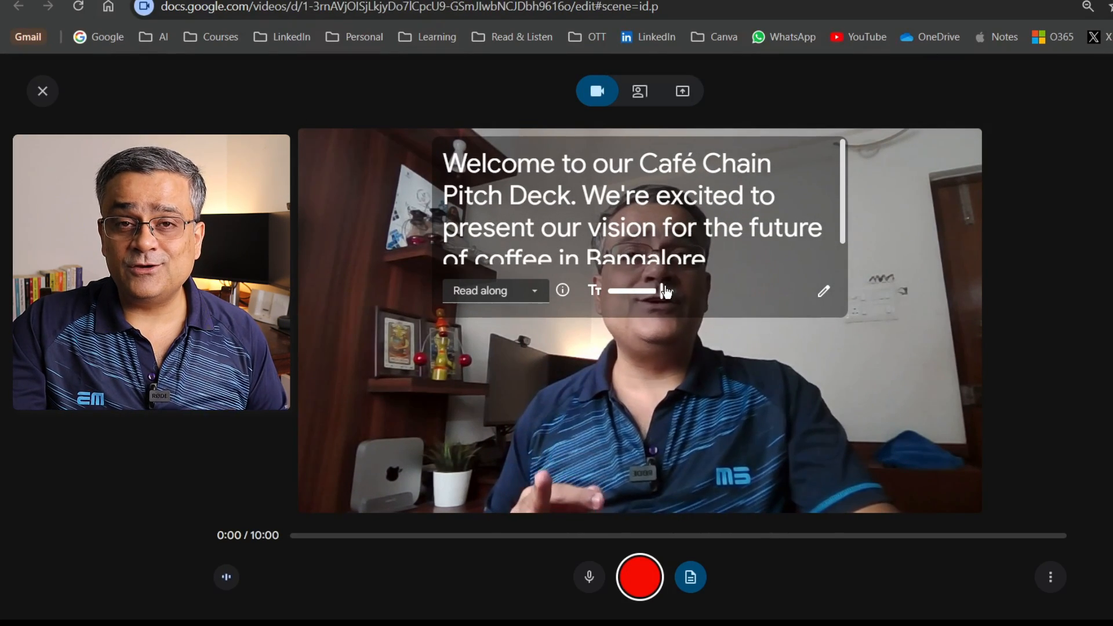
pyautogui.click(536, 294)
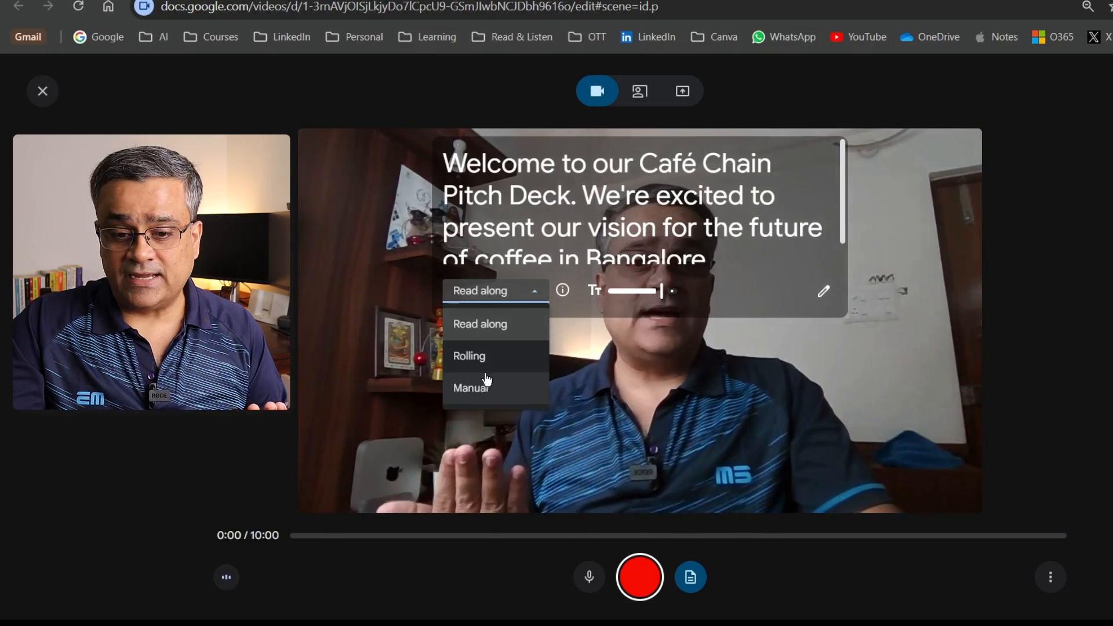
pyautogui.click(623, 313)
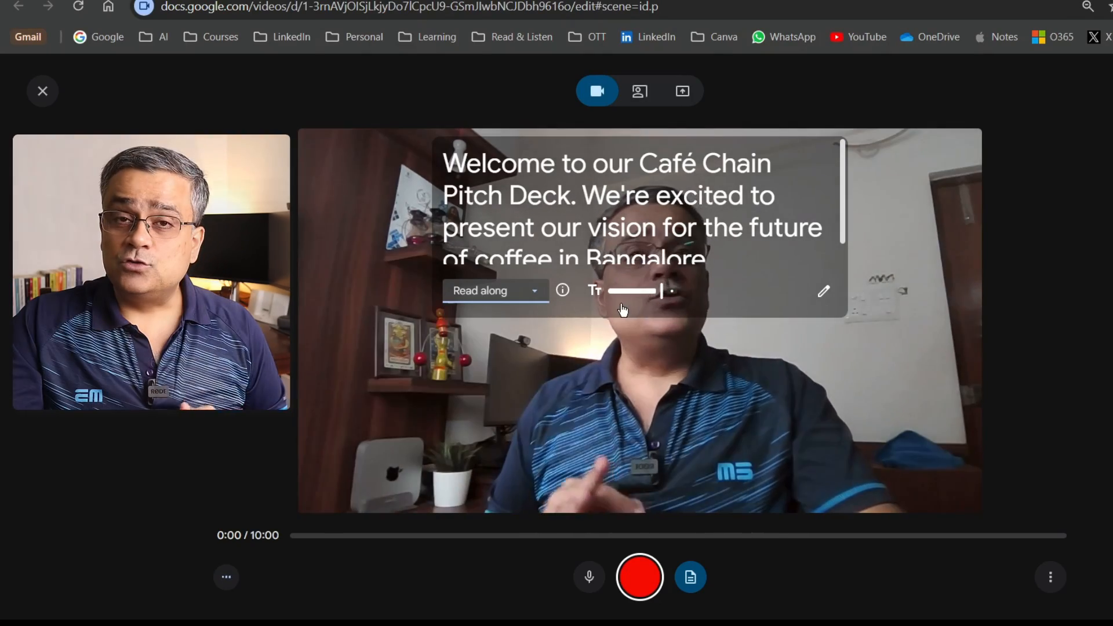
pyautogui.click(823, 291)
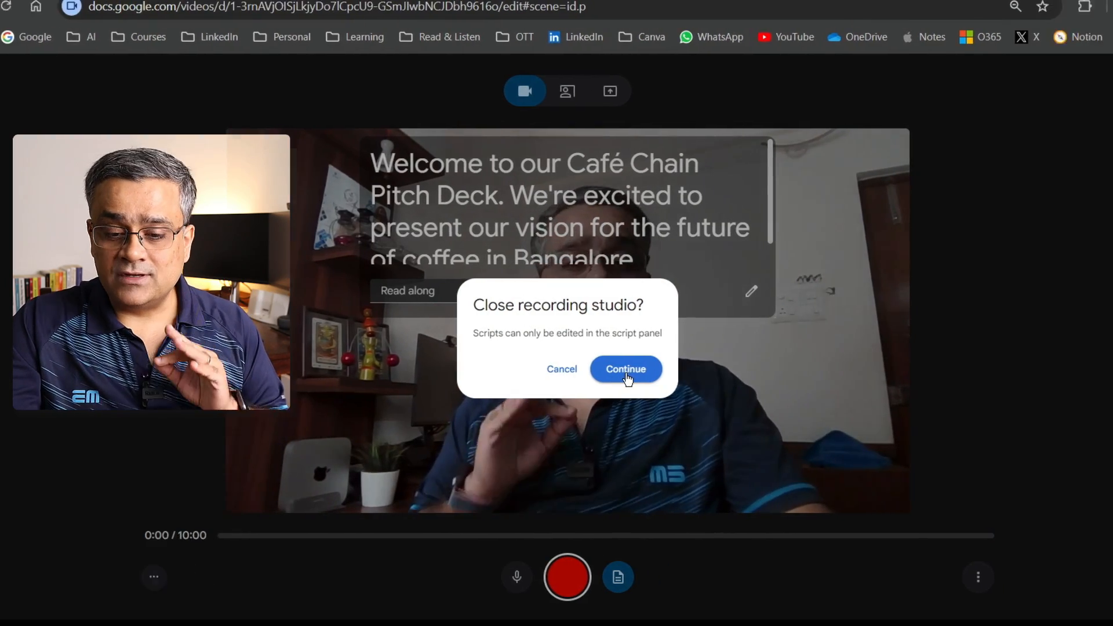
pyautogui.click(700, 371)
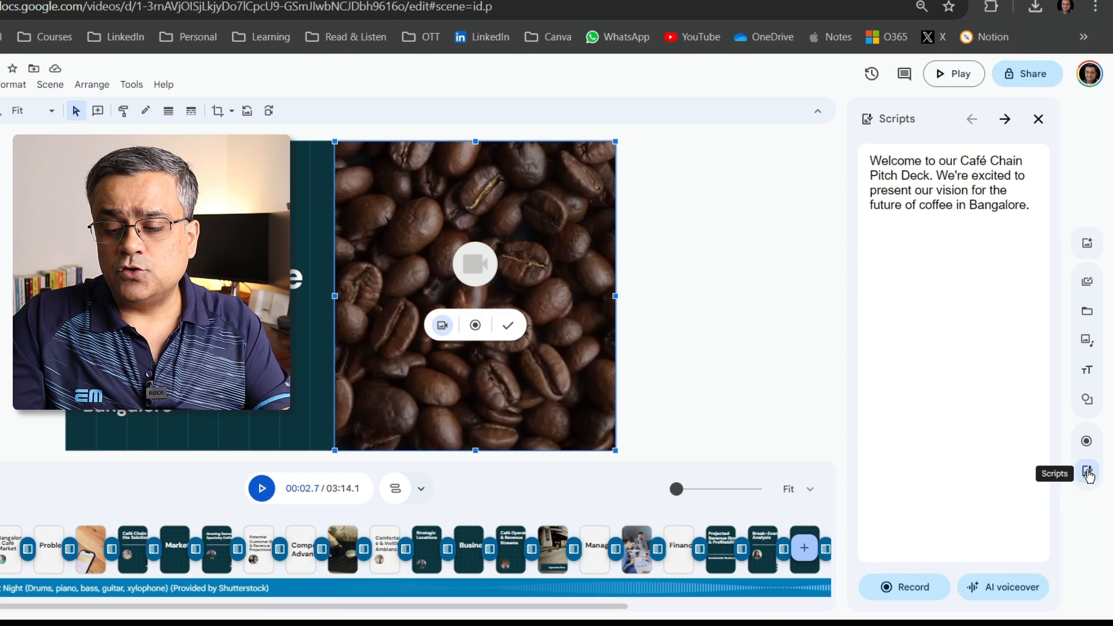
# - Set up an AI voiceover for the opening scene's script, sampling and selecting the Professional voice
pyautogui.click(999, 589)
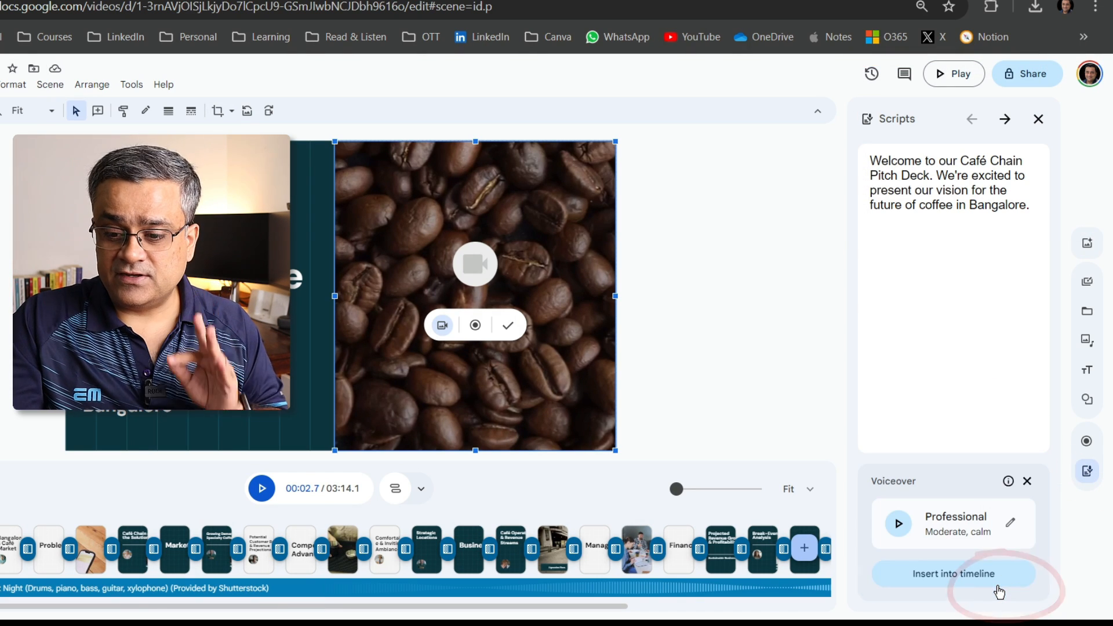
pyautogui.click(1010, 524)
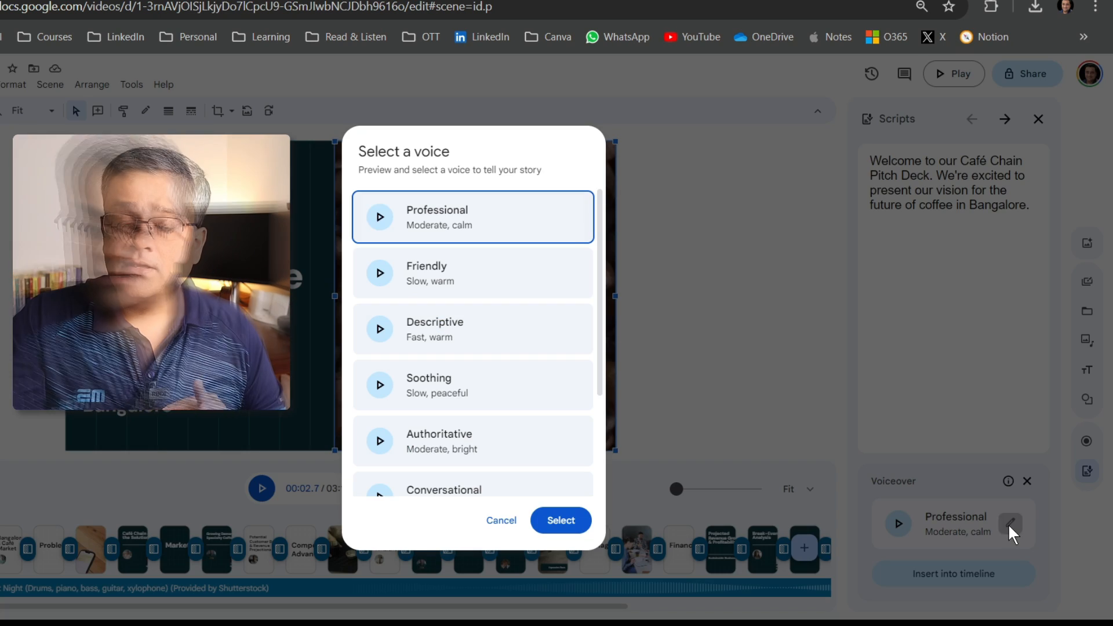
pyautogui.click(380, 217)
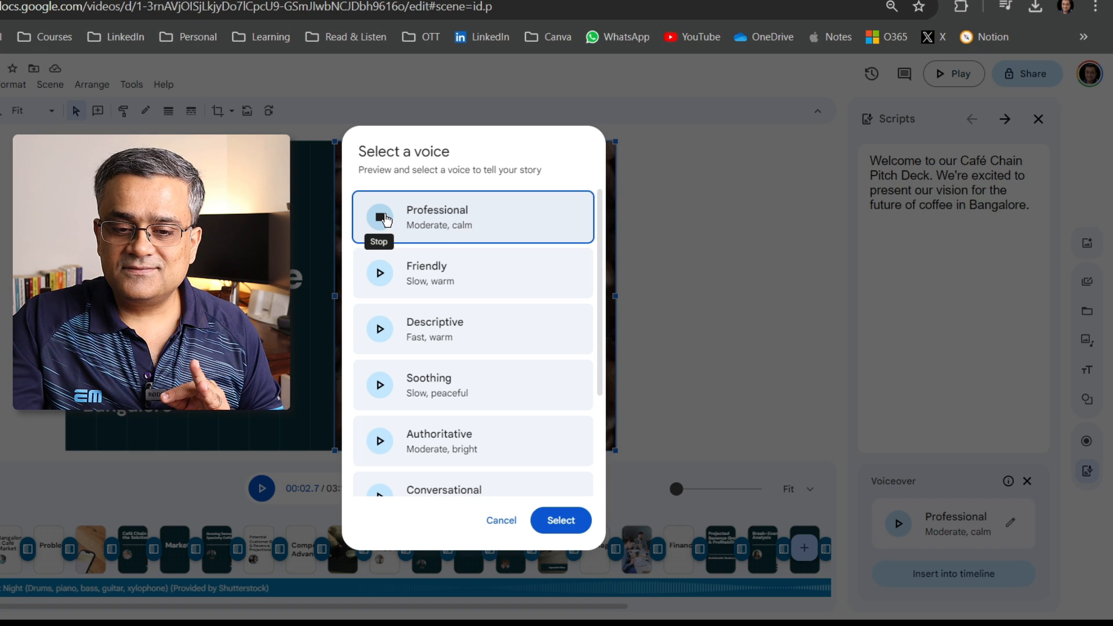
pyautogui.click(386, 392)
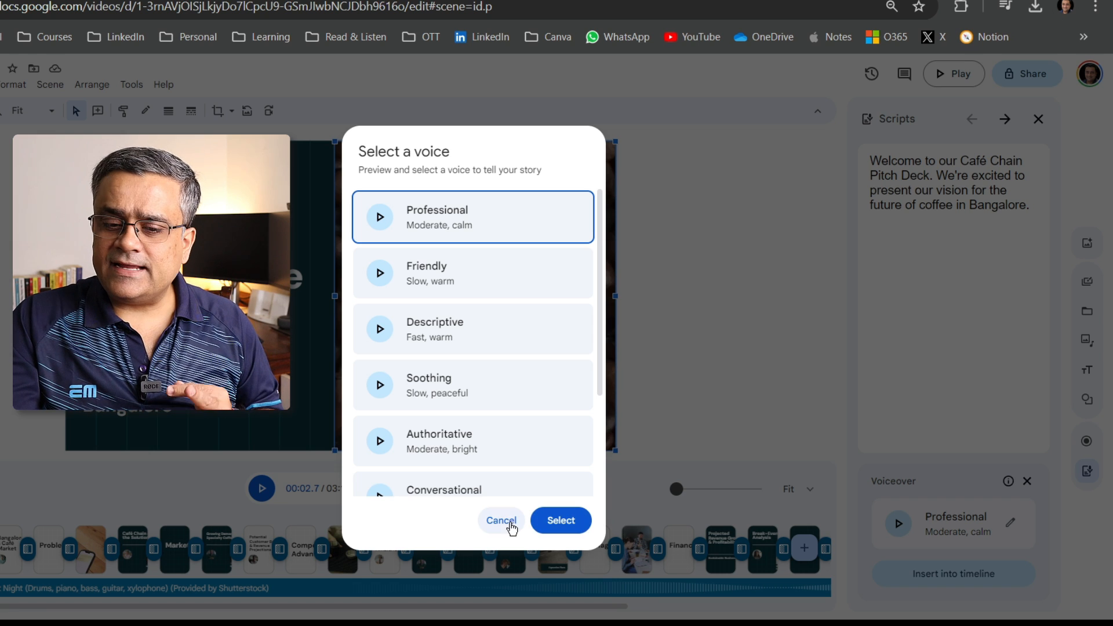
pyautogui.click(556, 520)
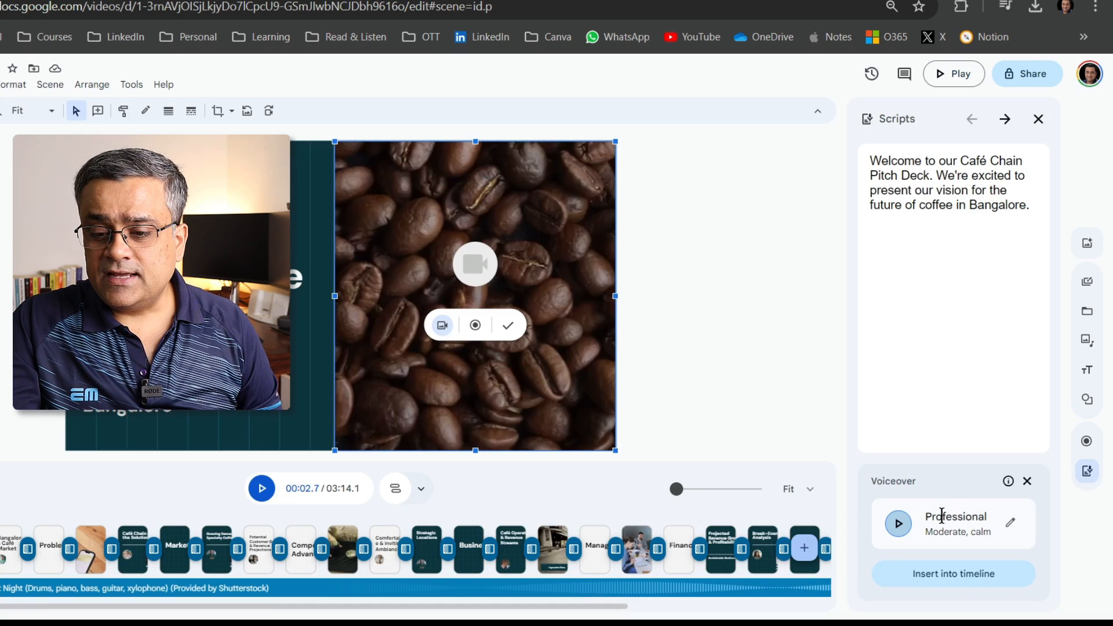
# - Preview the Professional AI voiceover of the script and close the voiceover settings without inserting it
pyautogui.click(899, 525)
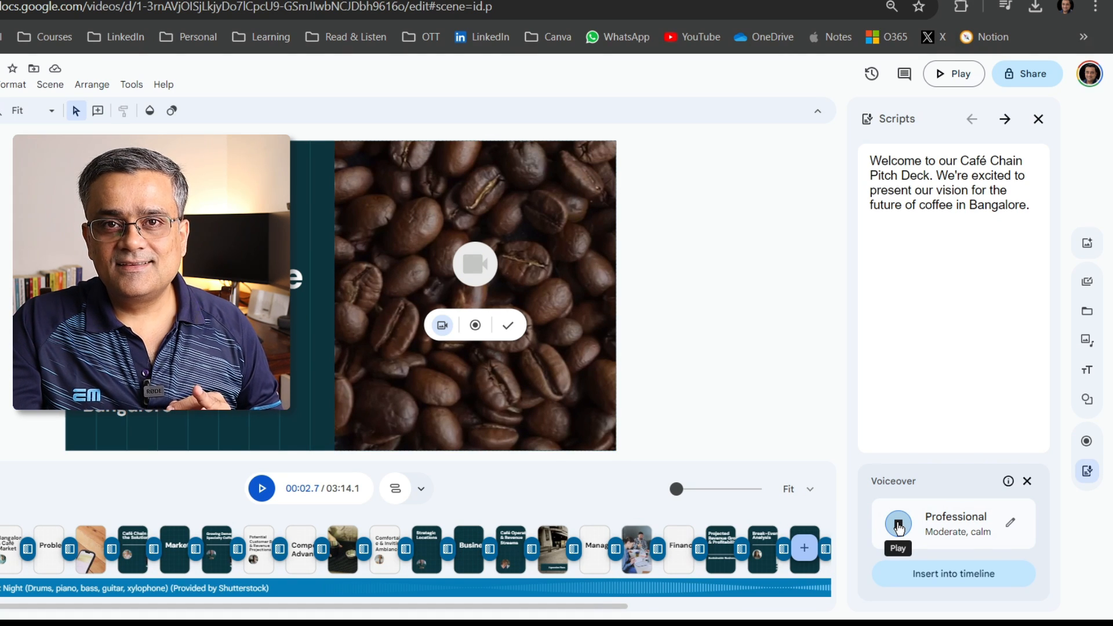
pyautogui.click(898, 526)
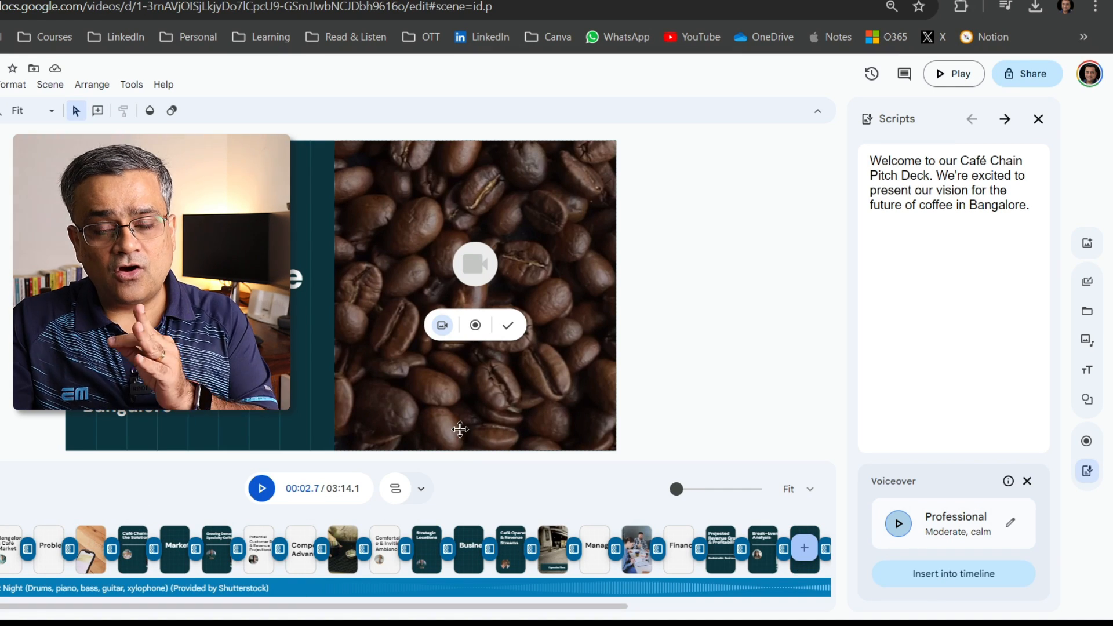
pyautogui.click(1028, 482)
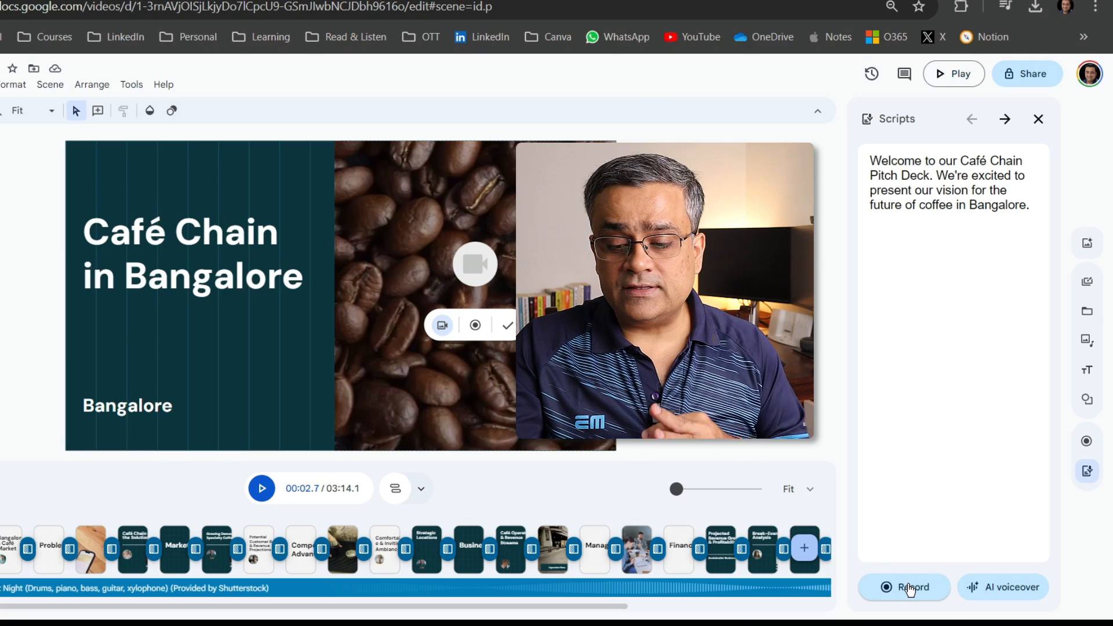
# - Record a voiceover of about 17 seconds from 00:02.7 in the video and open its preview
pyautogui.click(911, 590)
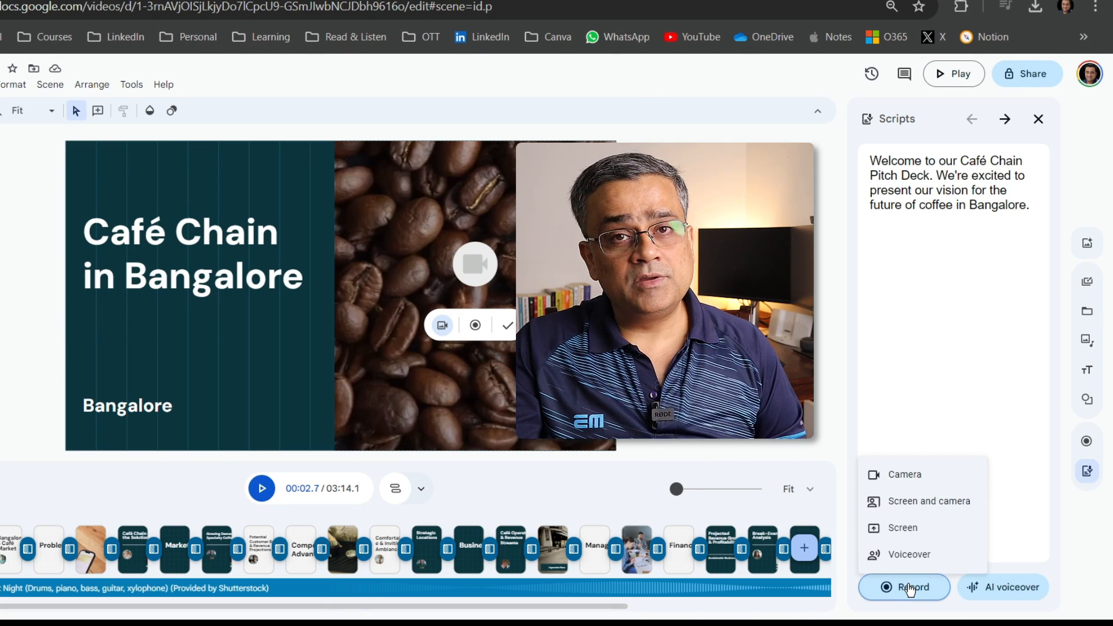
pyautogui.click(911, 590)
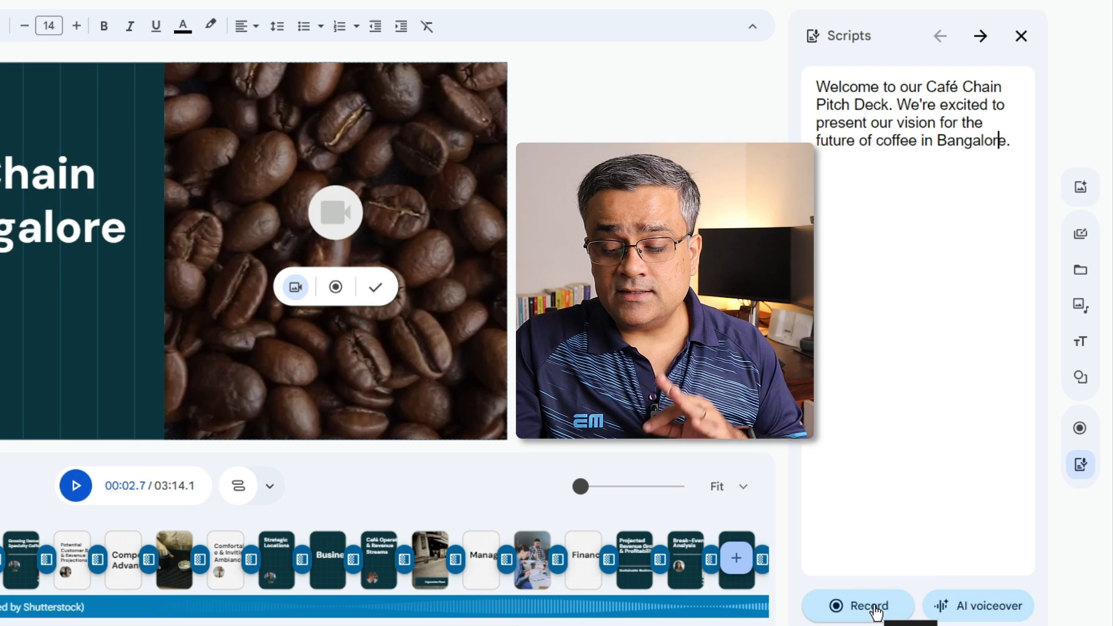
pyautogui.click(873, 603)
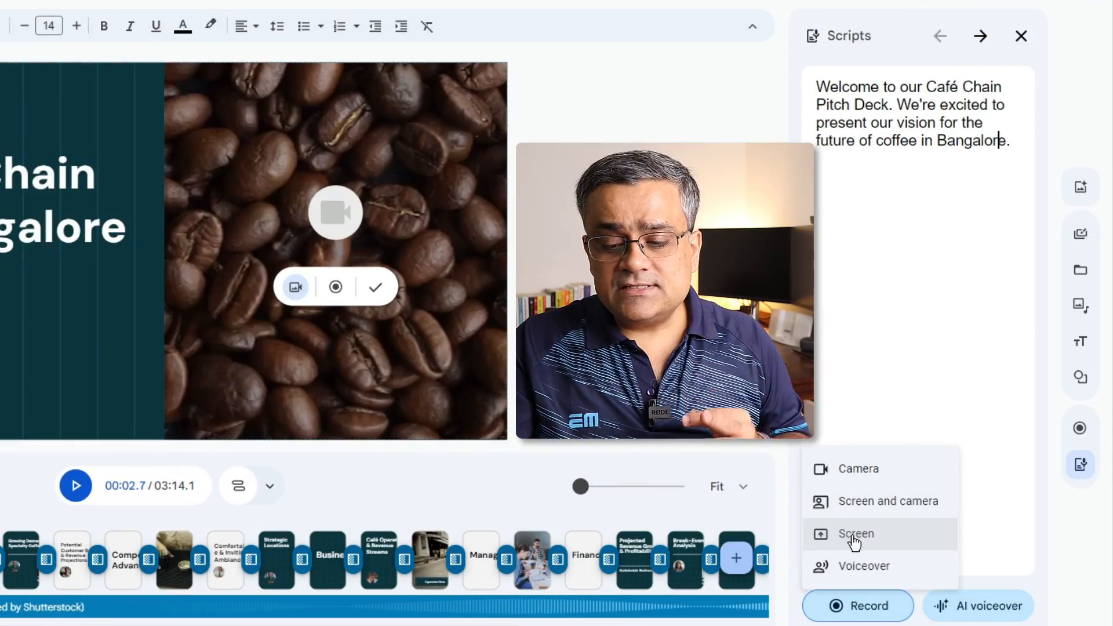
pyautogui.click(868, 566)
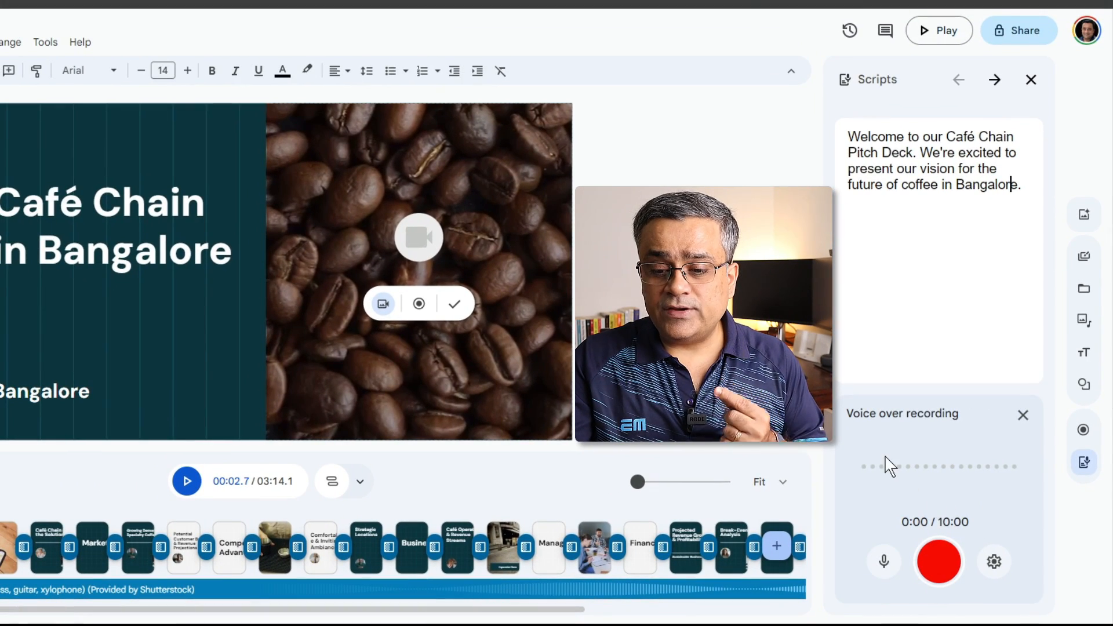
pyautogui.click(938, 571)
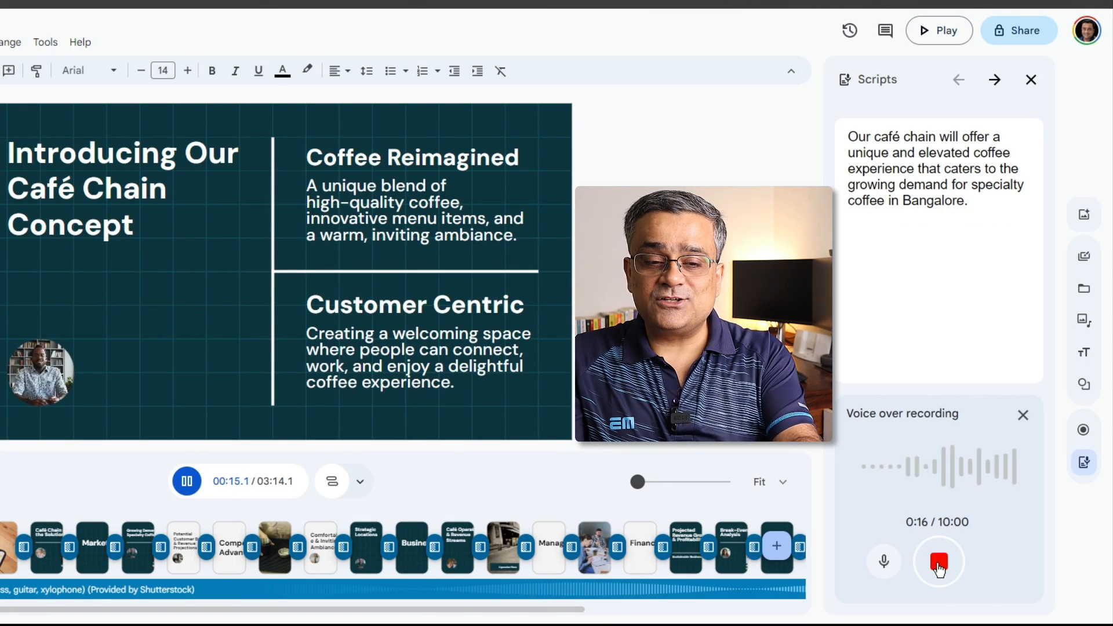
pyautogui.click(940, 562)
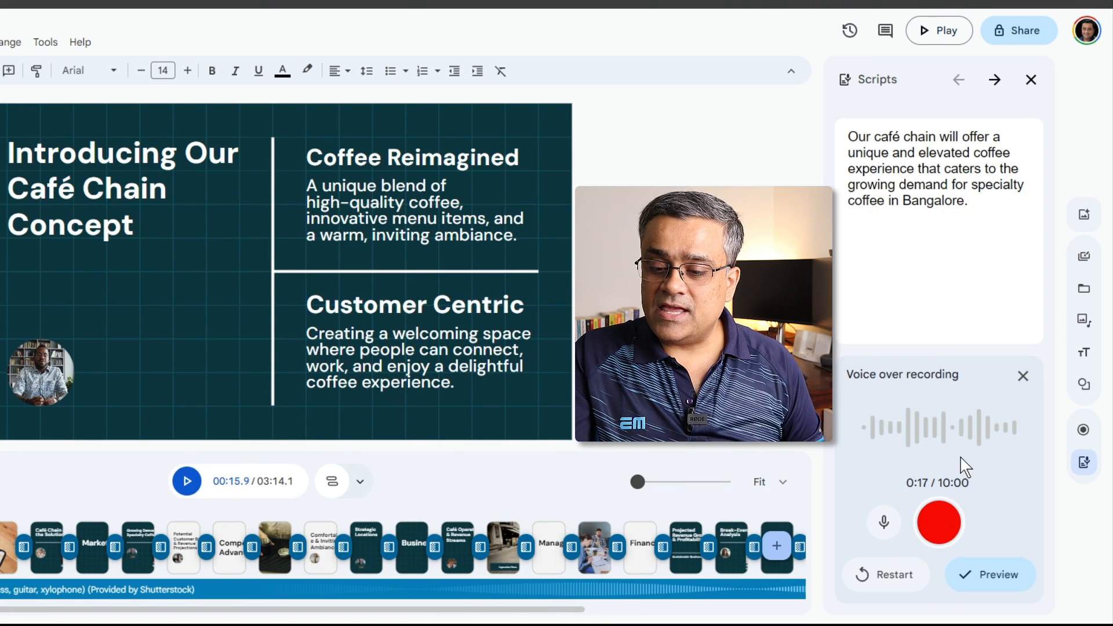
pyautogui.click(996, 587)
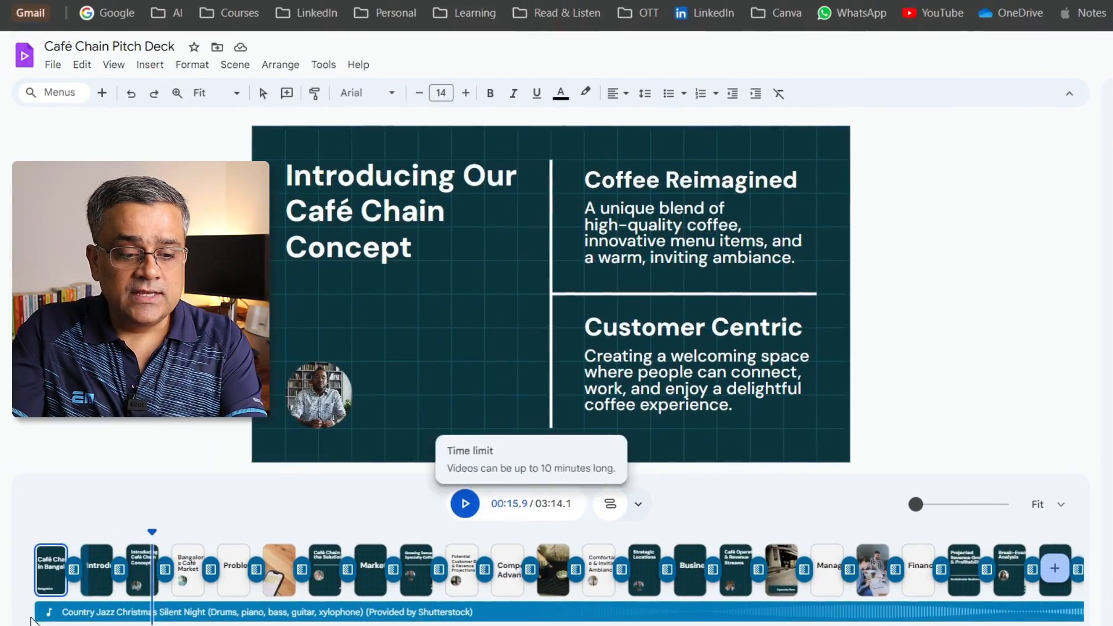
# - Examine the transition settings between the first two scenes and at the Bangalore's Café Market scene
pyautogui.click(82, 572)
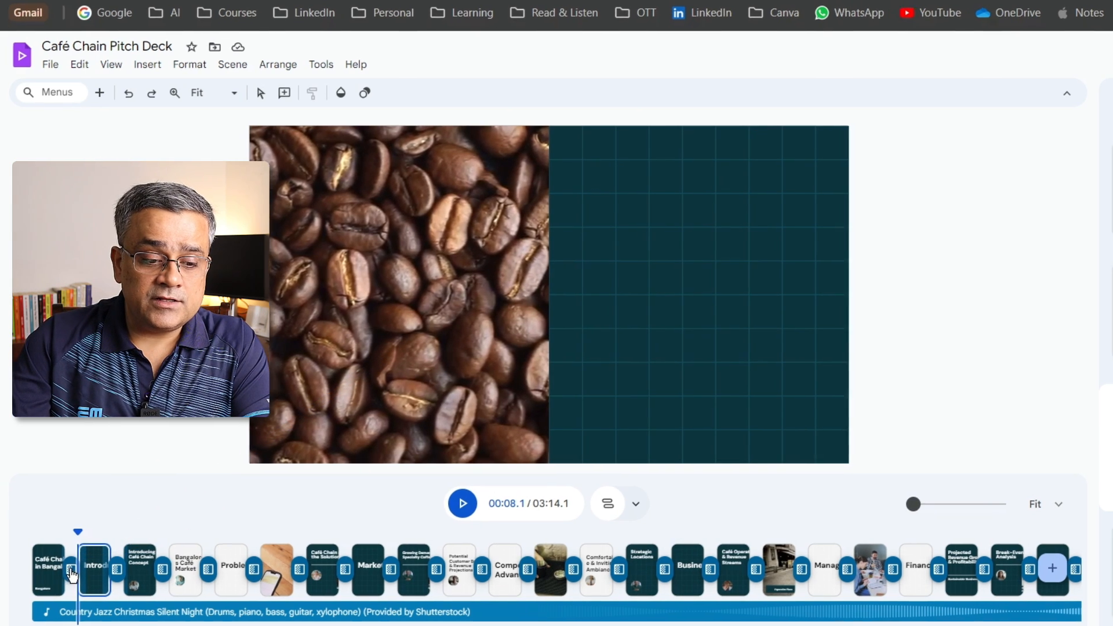
pyautogui.click(73, 570)
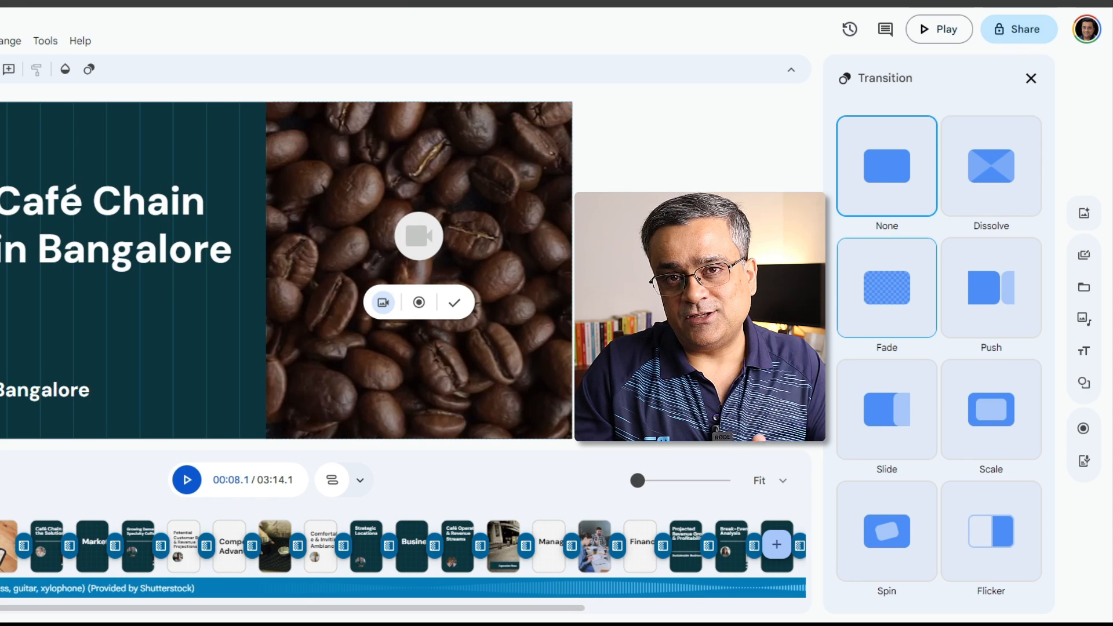
pyautogui.click(1, 545)
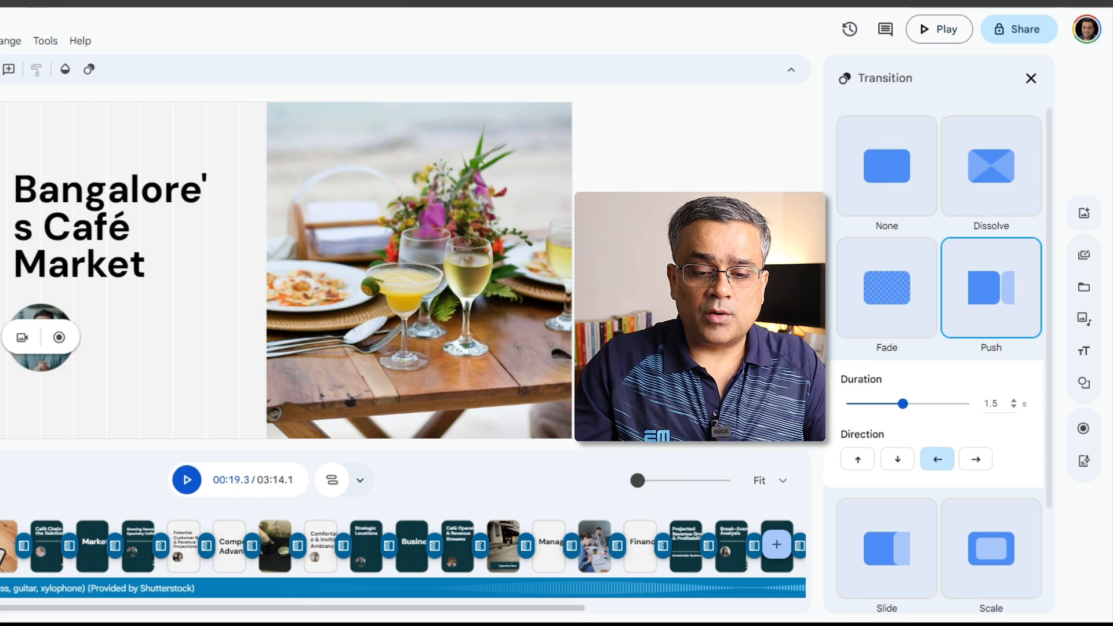
# - Open the format options for the Bangalore's Café Market scene's table image, try removing its background, and undo the removal
pyautogui.click(340, 243)
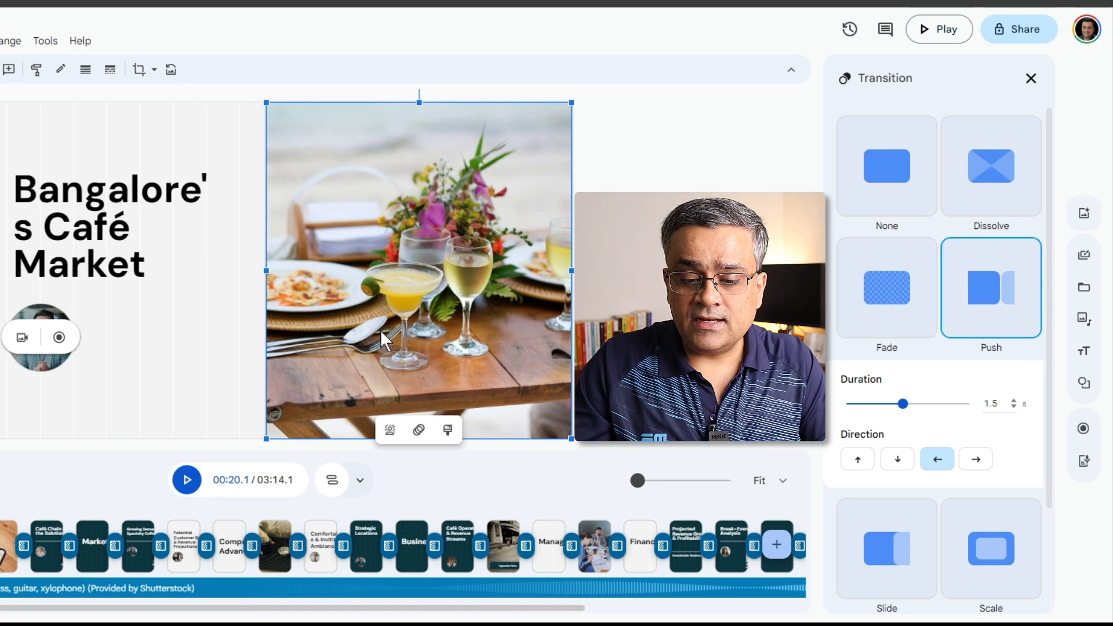
pyautogui.click(448, 430)
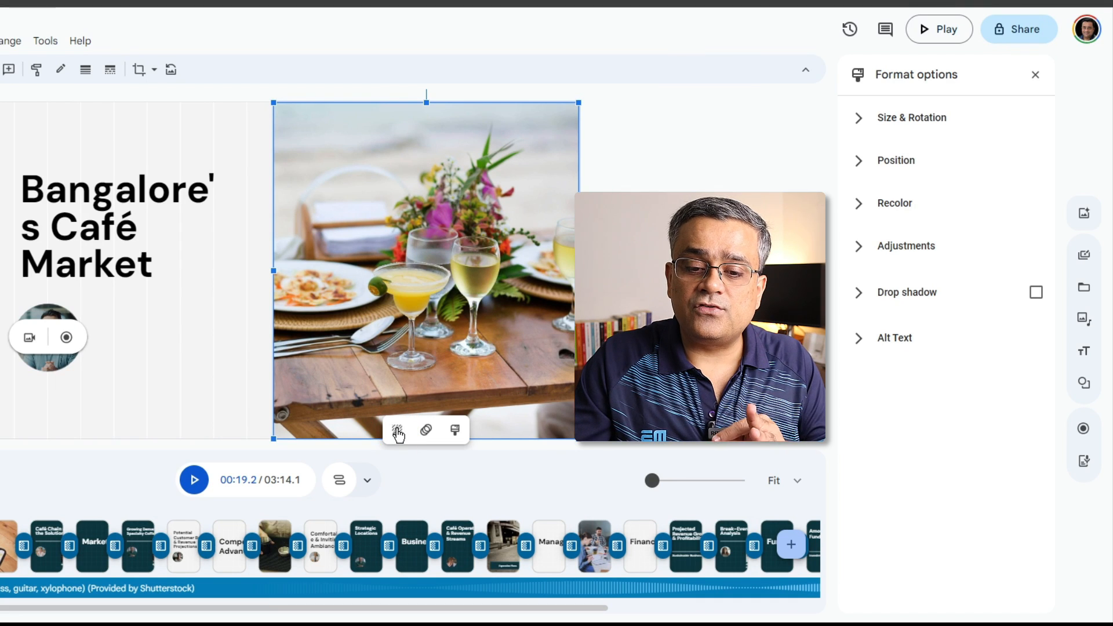
pyautogui.click(398, 432)
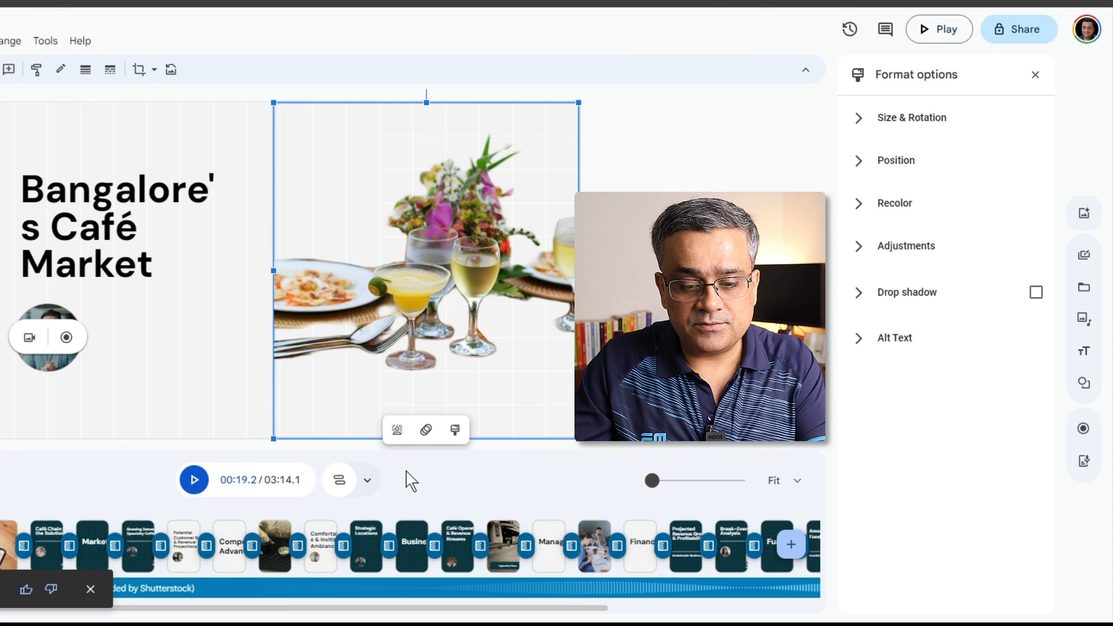
pyautogui.hotkey('ctrl', 'z')
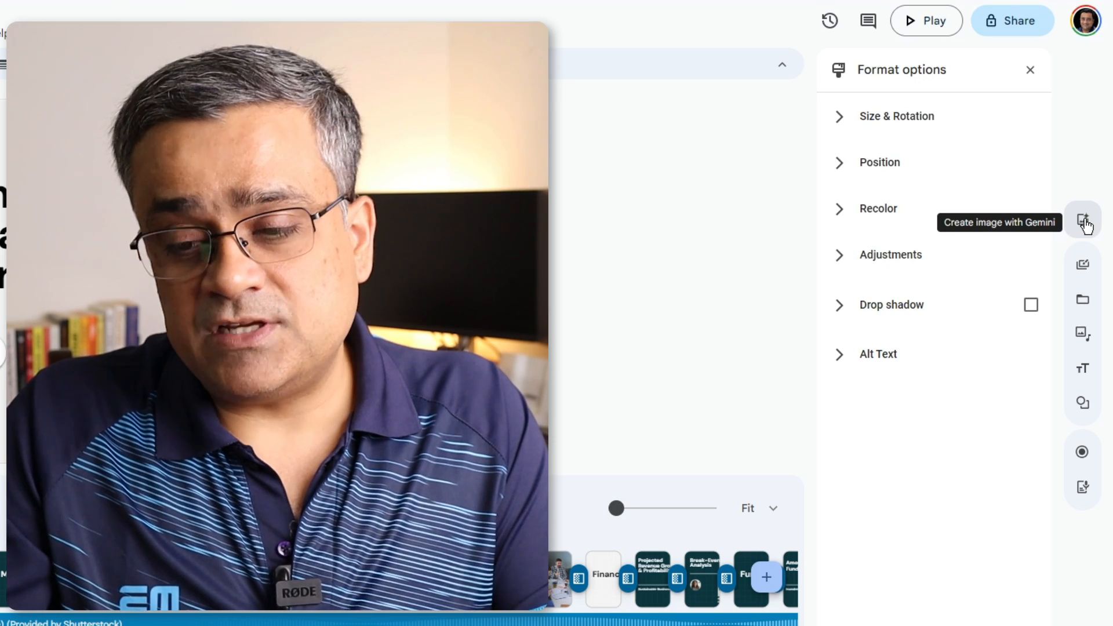
# - Open image creation with Gemini and look through the style choices for a generated image
pyautogui.click(1086, 228)
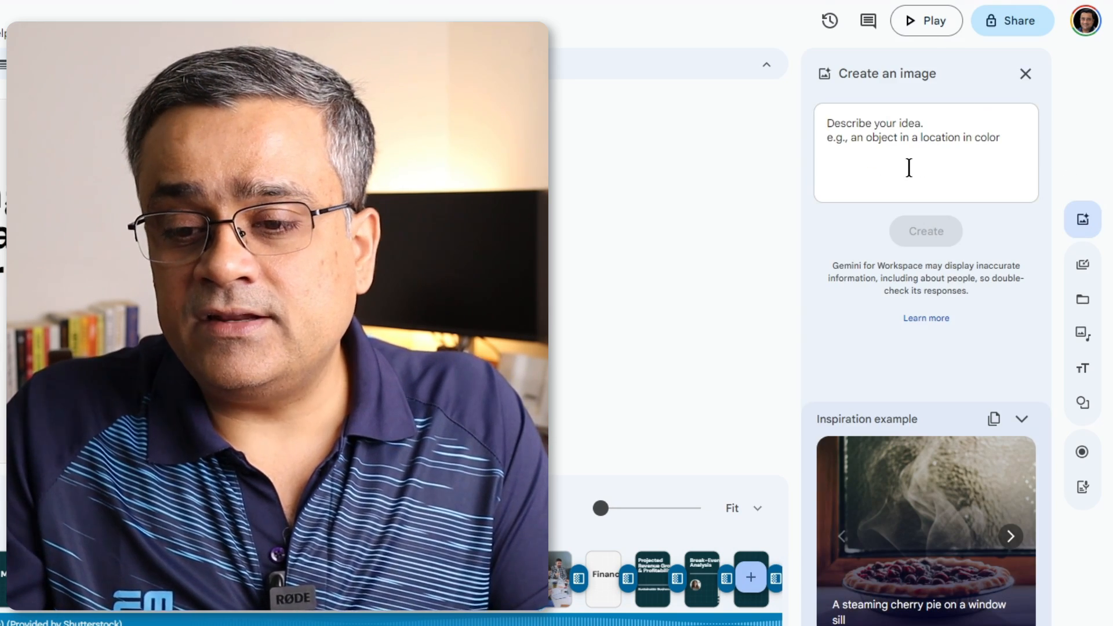
pyautogui.click(908, 169)
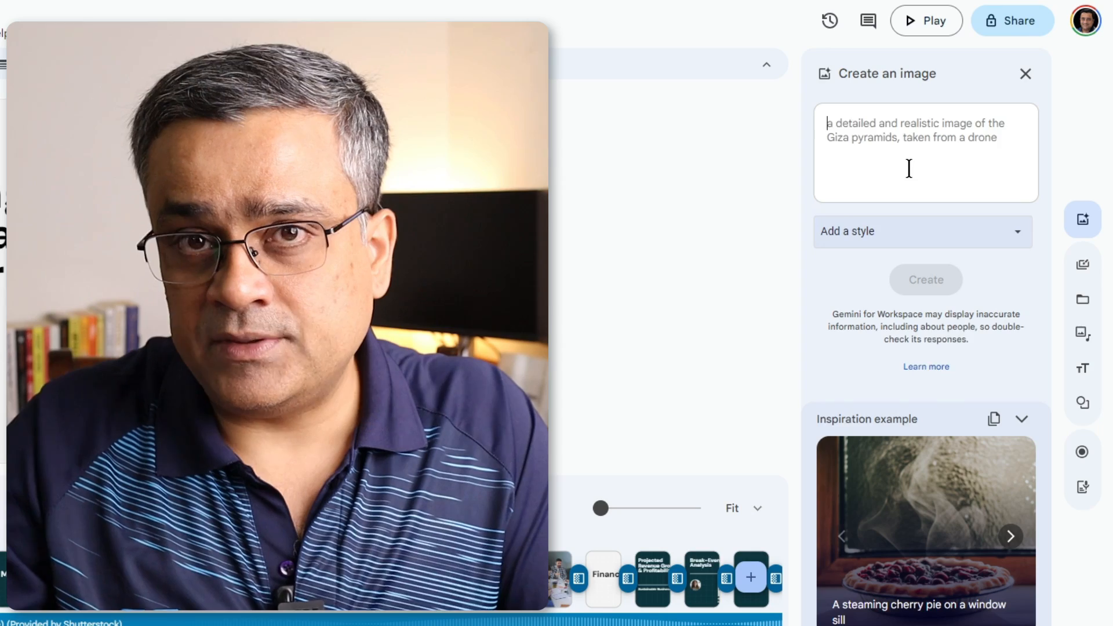
pyautogui.click(1025, 240)
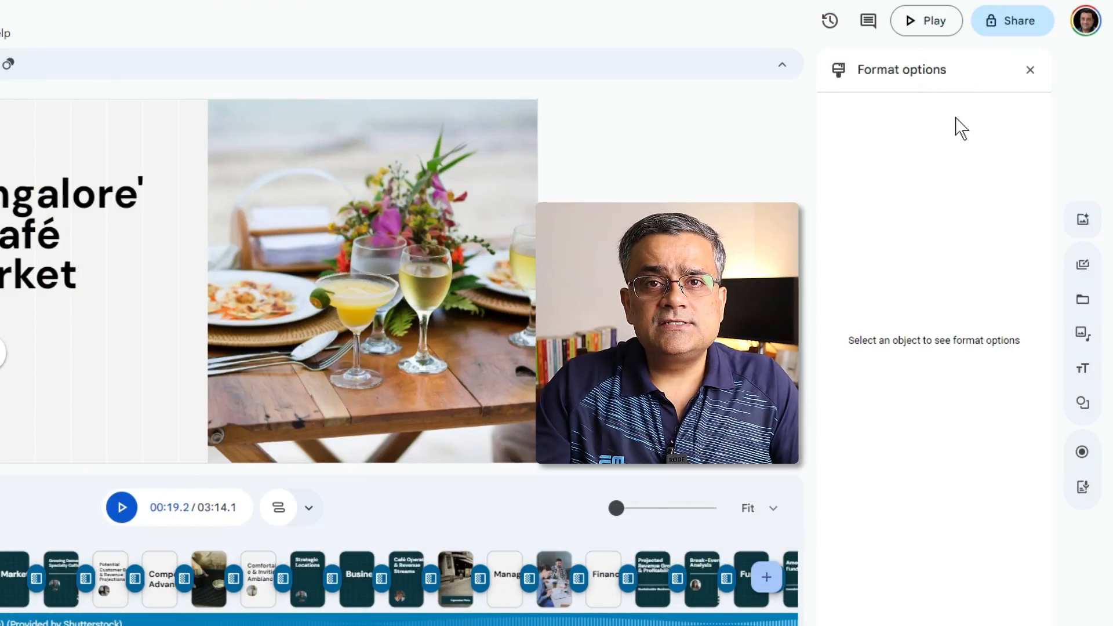
# - Browse replacements for the dining table image on the Bangalore's Café Market scene and search stock images for "coffee"
pyautogui.click(341, 206)
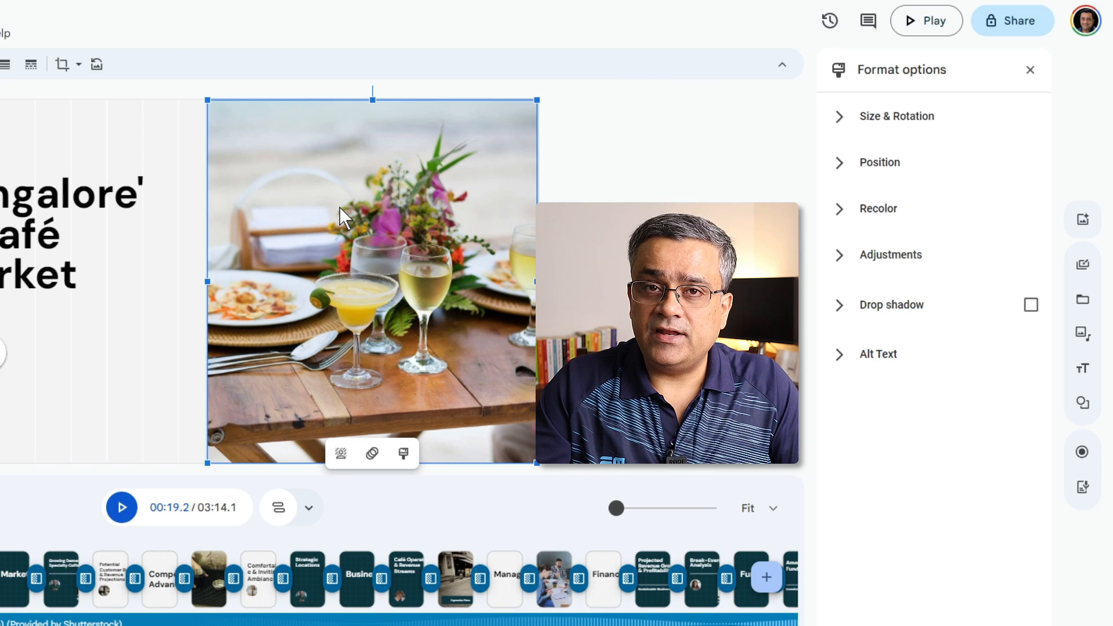
pyautogui.rightClick(339, 209)
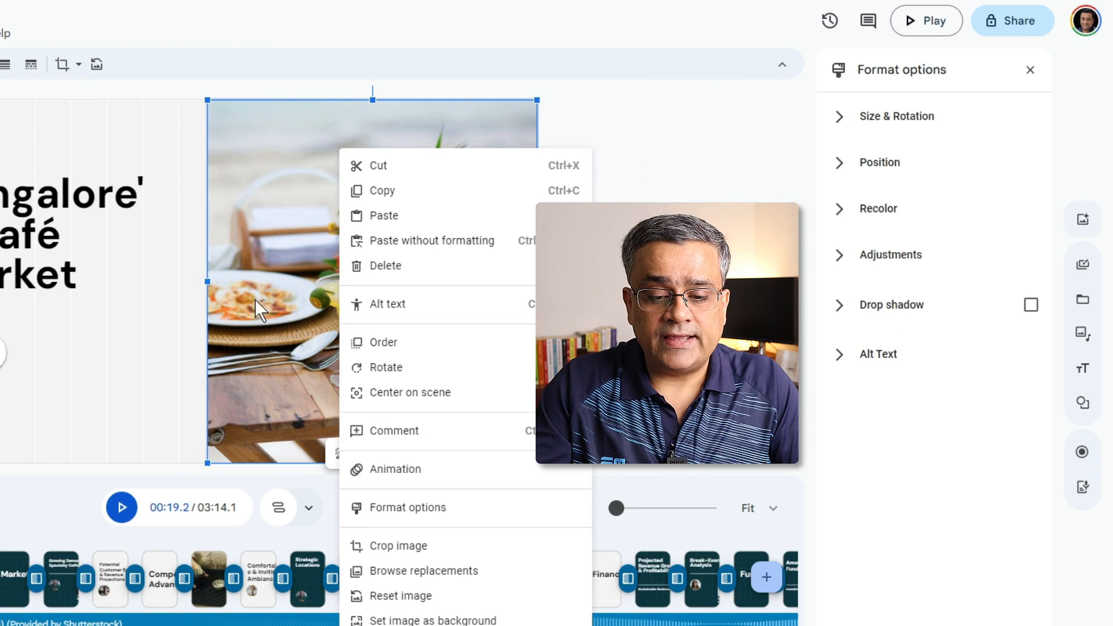
pyautogui.click(424, 571)
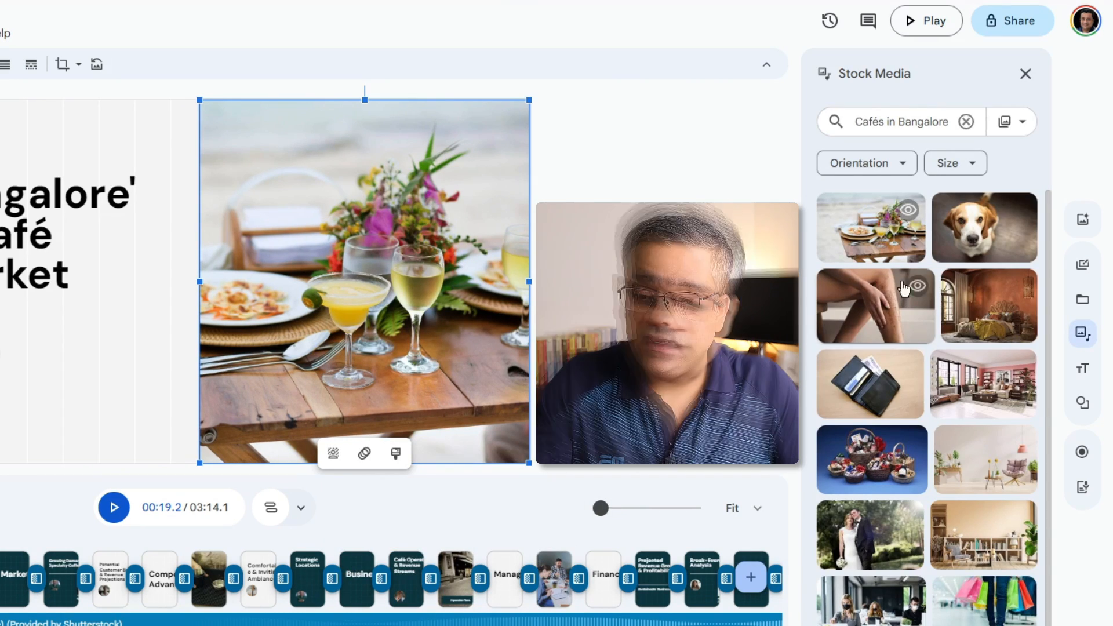
pyautogui.click(966, 121)
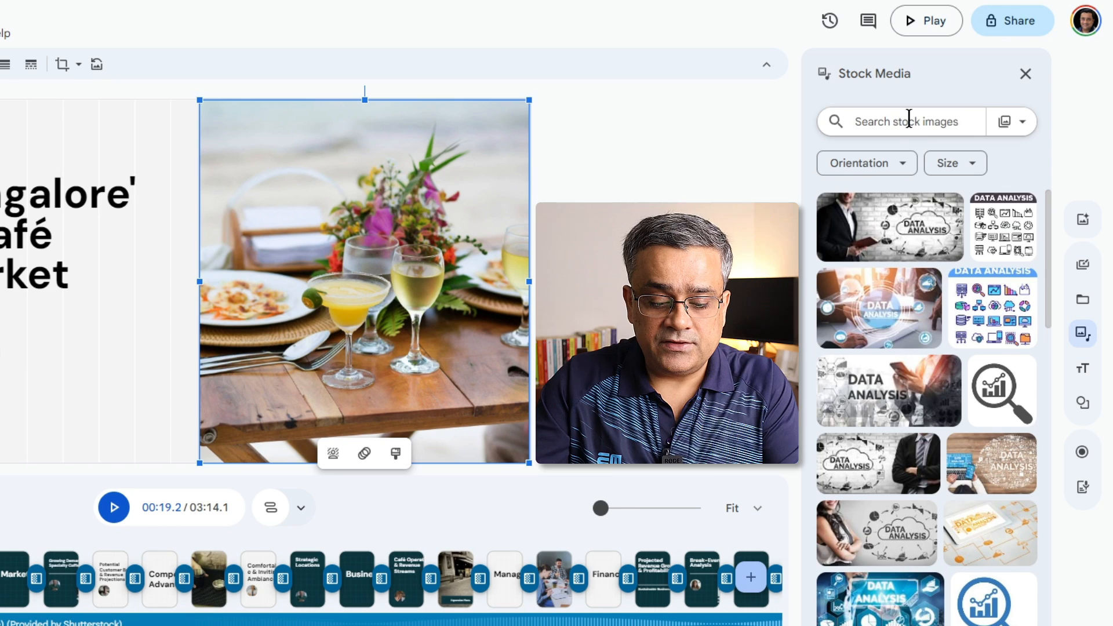
pyautogui.press('Return')
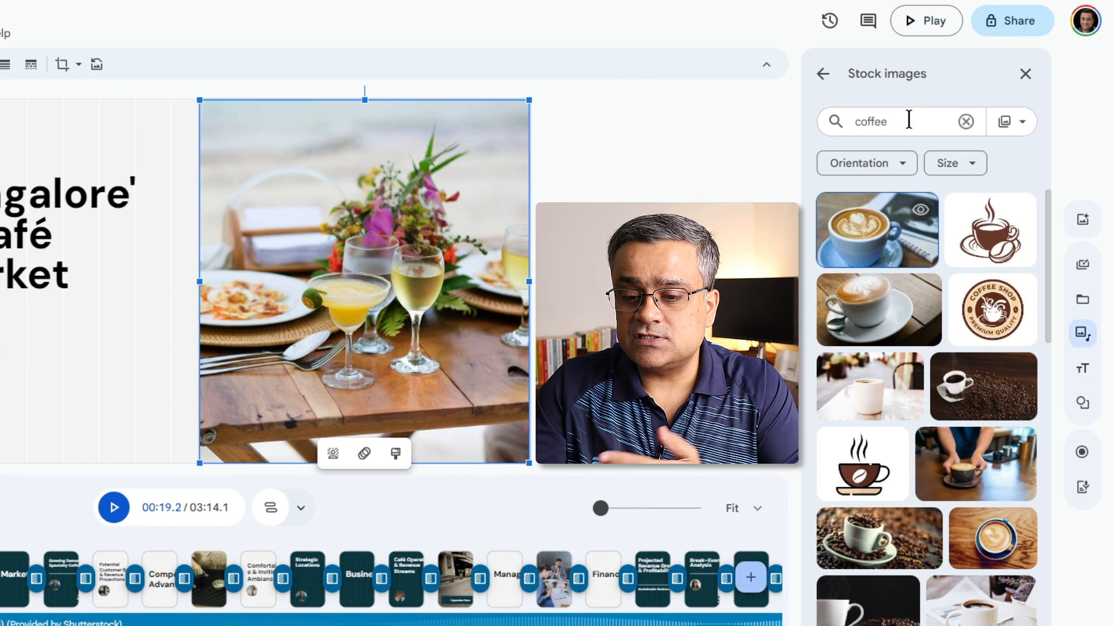
# - Replace the dining table image with the latte art in a blue cup and reposition it within its crop frame to show the whole cup
pyautogui.click(857, 223)
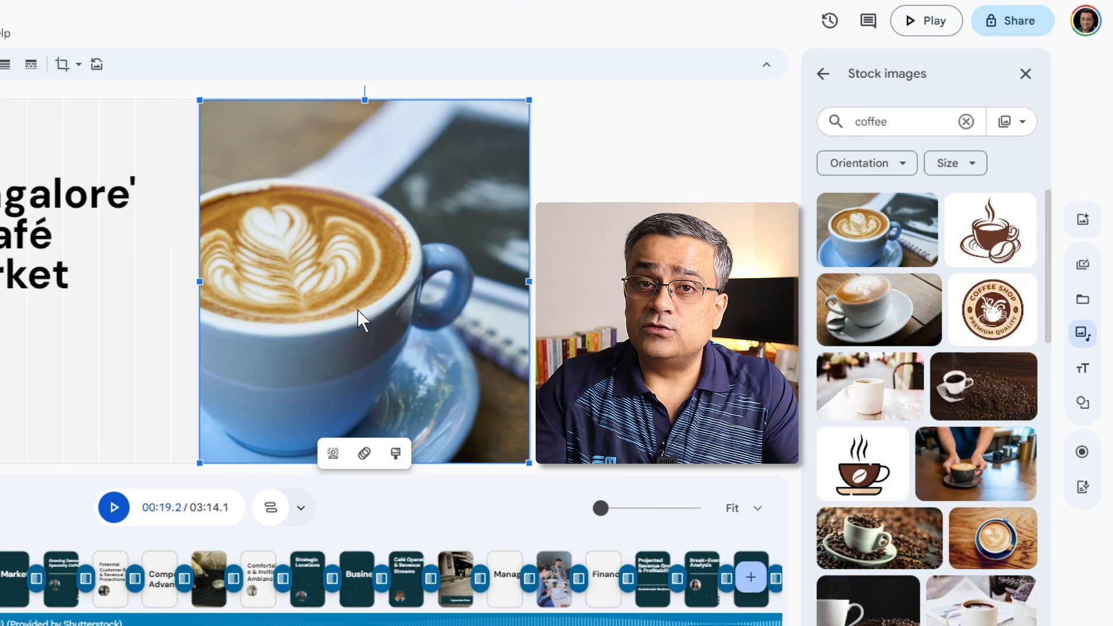
pyautogui.rightClick(365, 288)
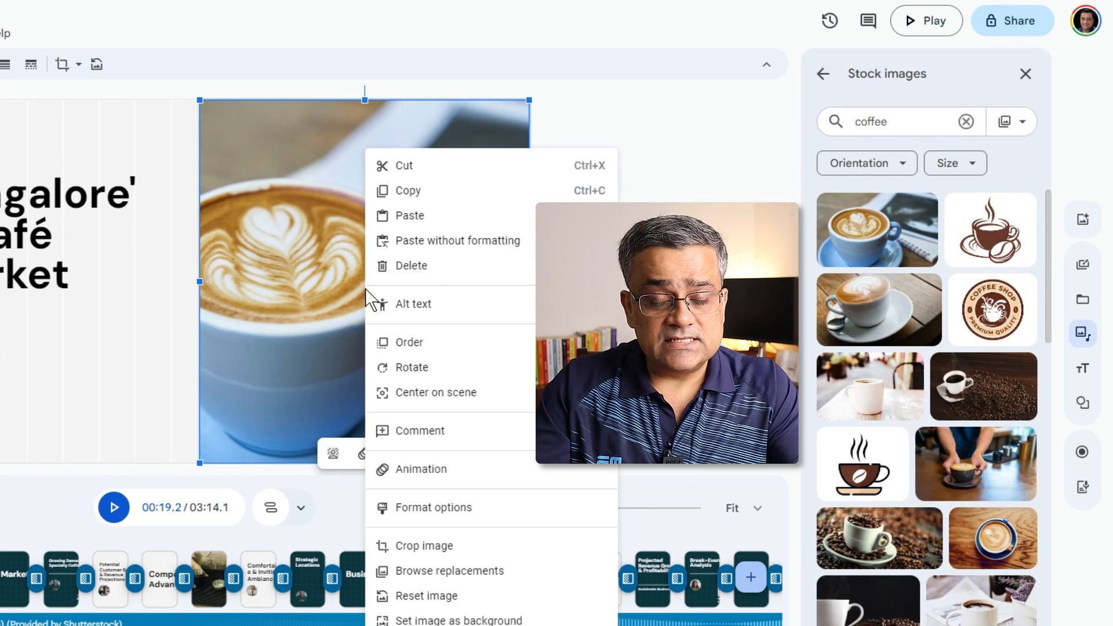
pyautogui.click(435, 546)
pyautogui.moveTo(364, 302); pyautogui.dragTo(430, 306)
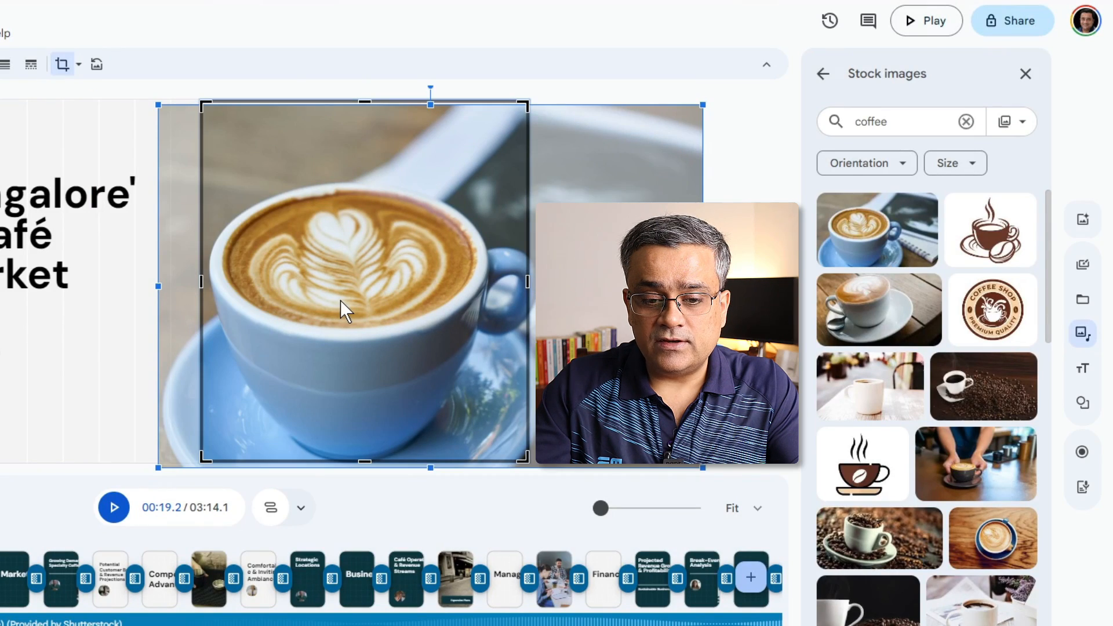
pyautogui.press('Return')
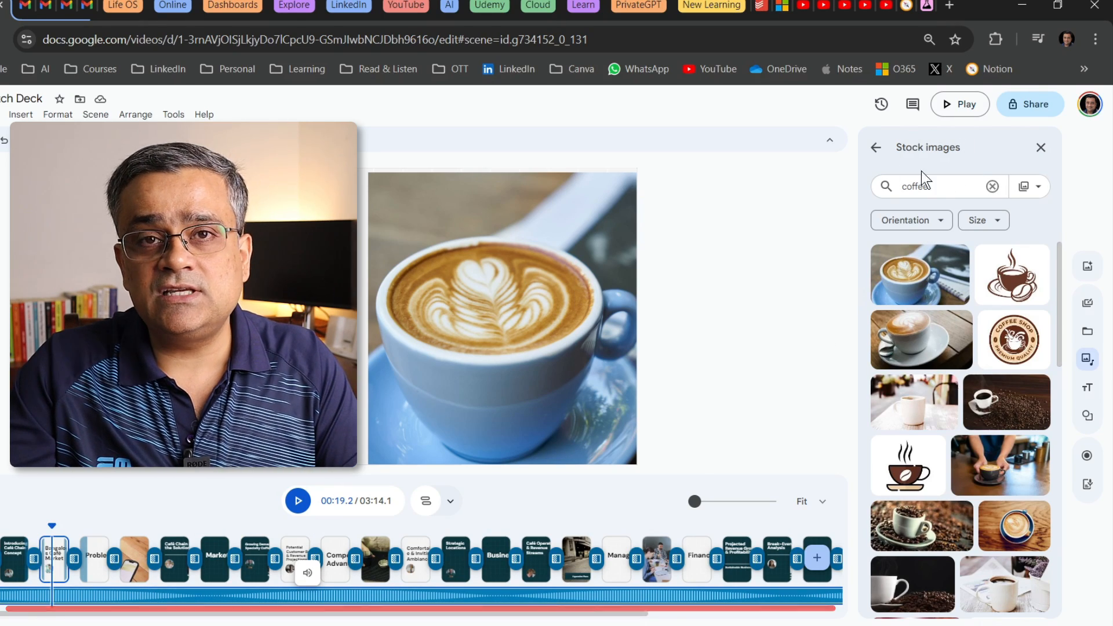
# - Search the stock music for "Instrumental" and try adding the Little Disc (Instrumental Music) track to the video
pyautogui.click(1038, 186)
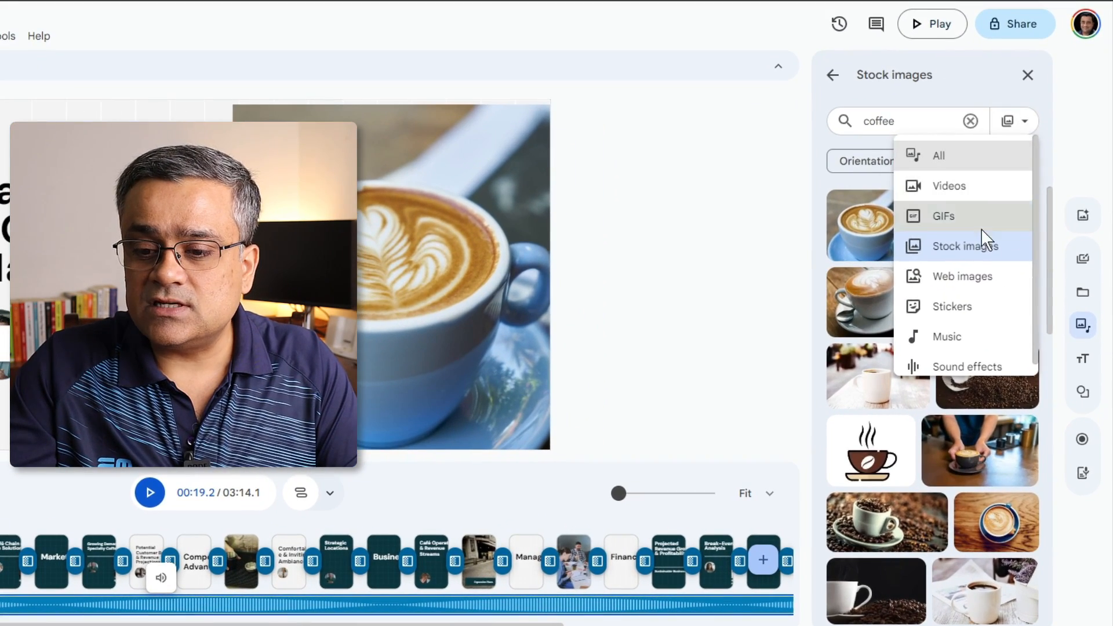
pyautogui.click(960, 345)
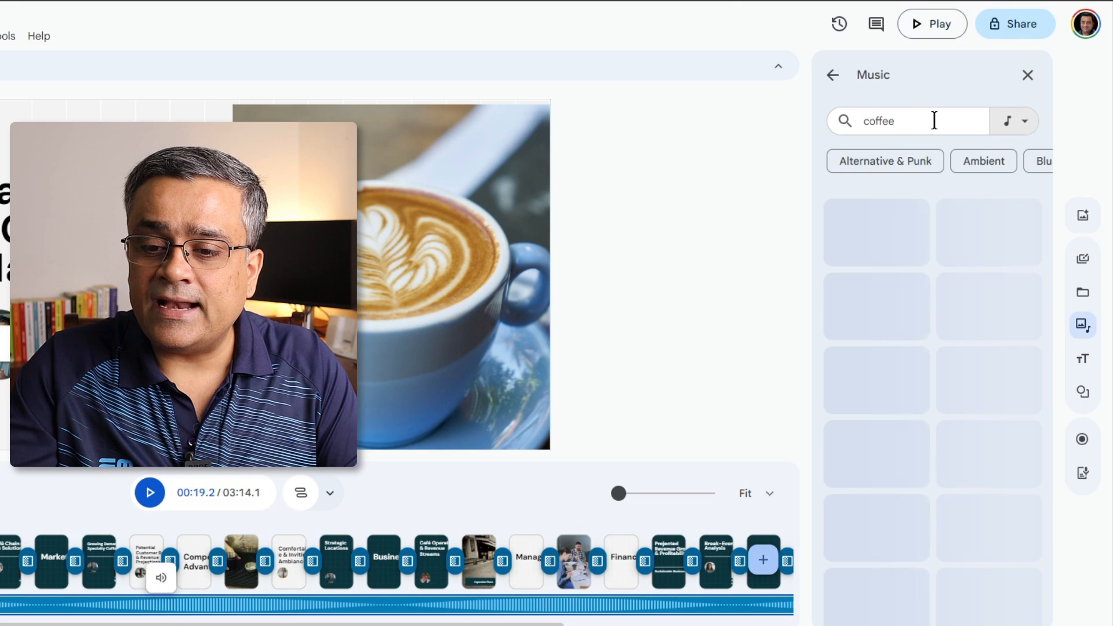
pyautogui.moveTo(934, 120); pyautogui.dragTo(858, 123)
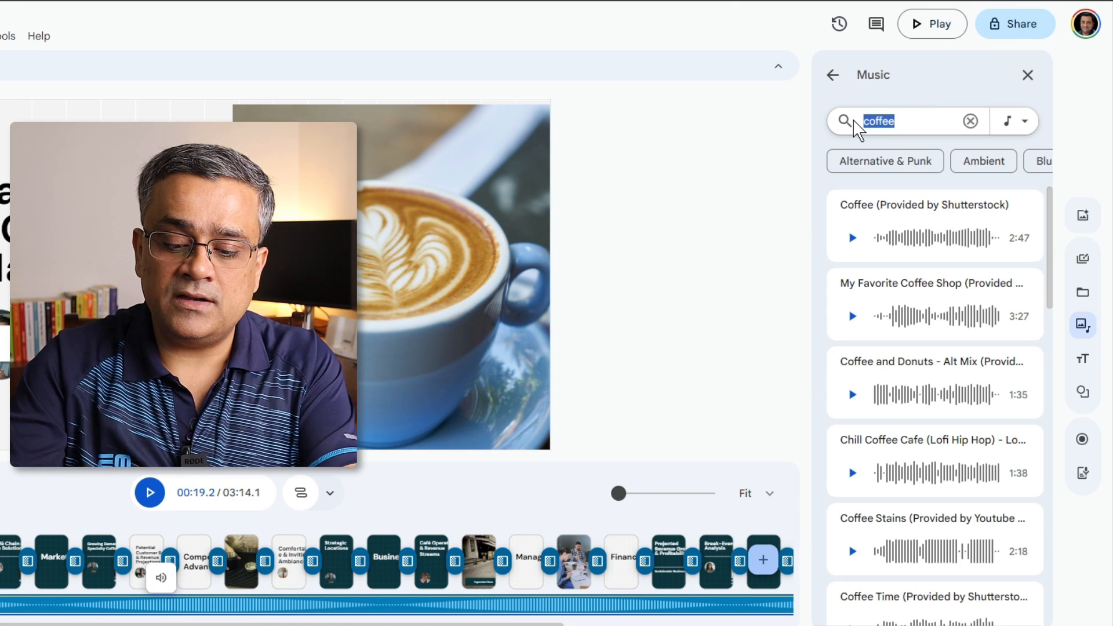
pyautogui.write('Instrumental')
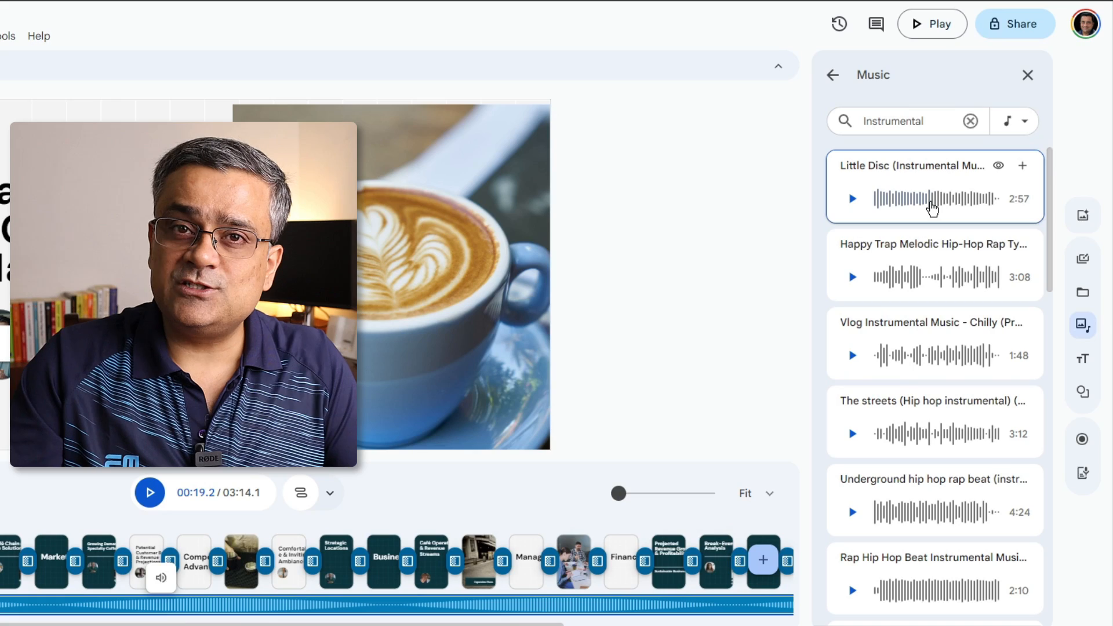
pyautogui.click(1023, 166)
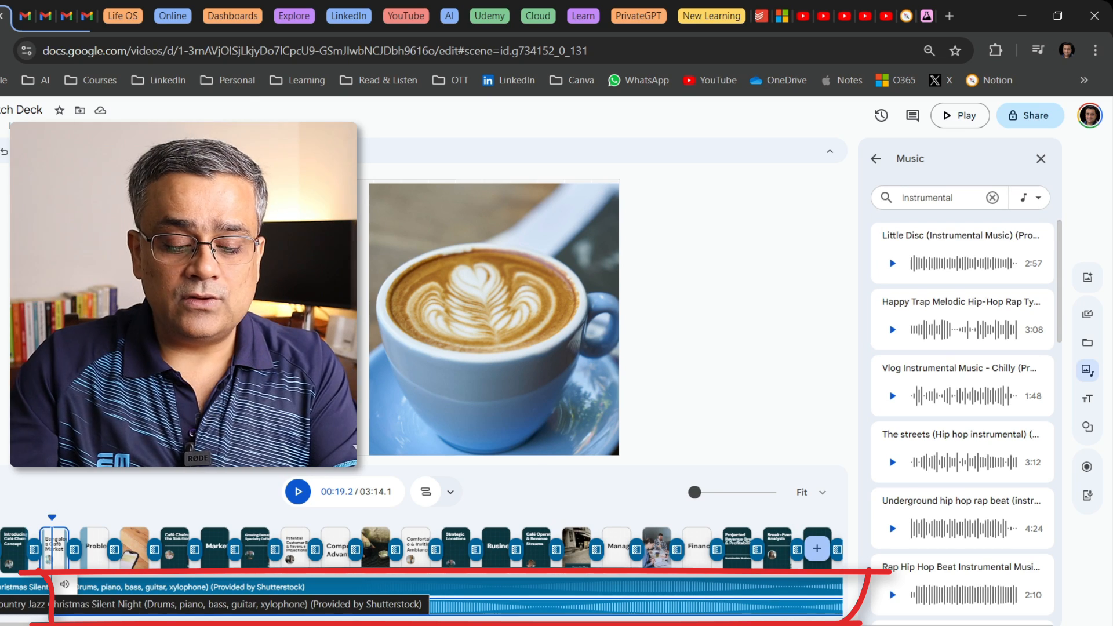
pyautogui.press('Delete')
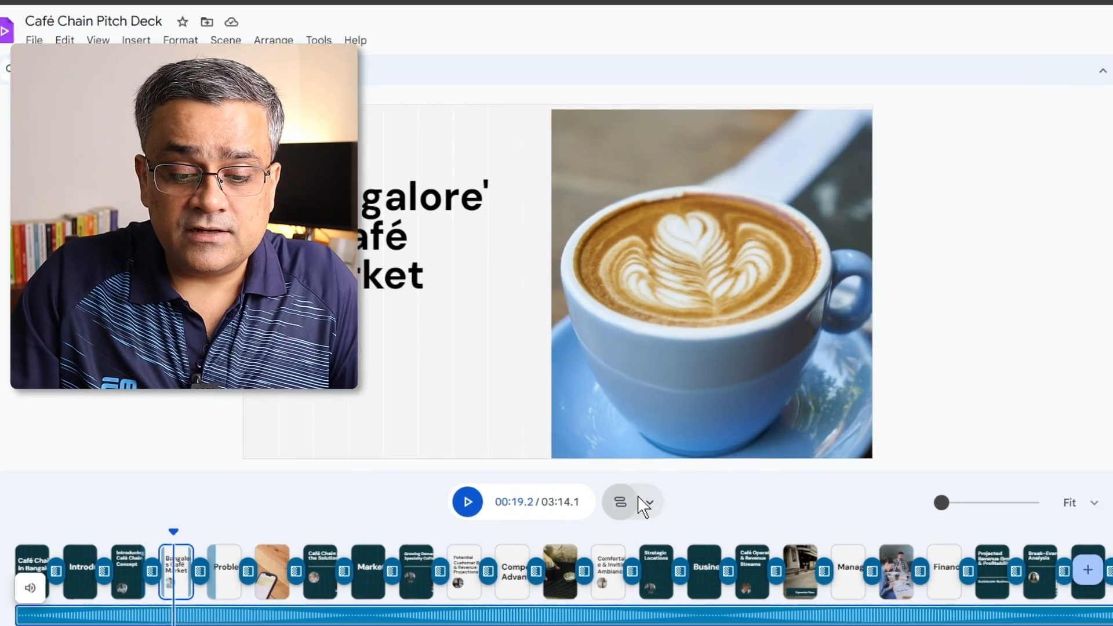
# - Show the Bangalore's Café Market scene's object tracks in the timeline and open the sound control of the background music
pyautogui.click(621, 503)
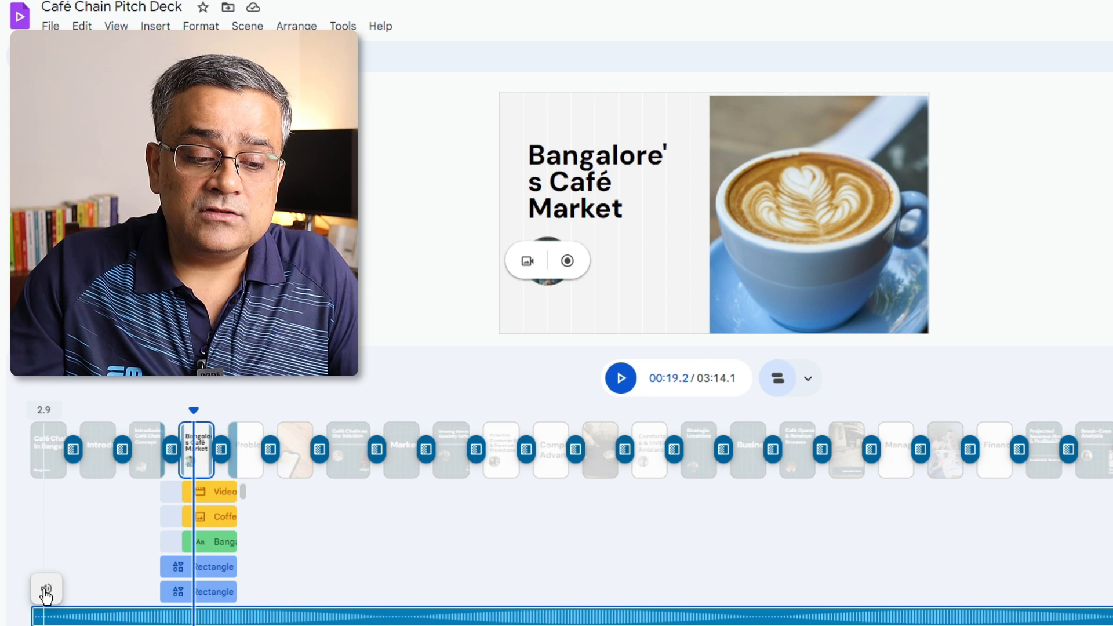
pyautogui.click(47, 592)
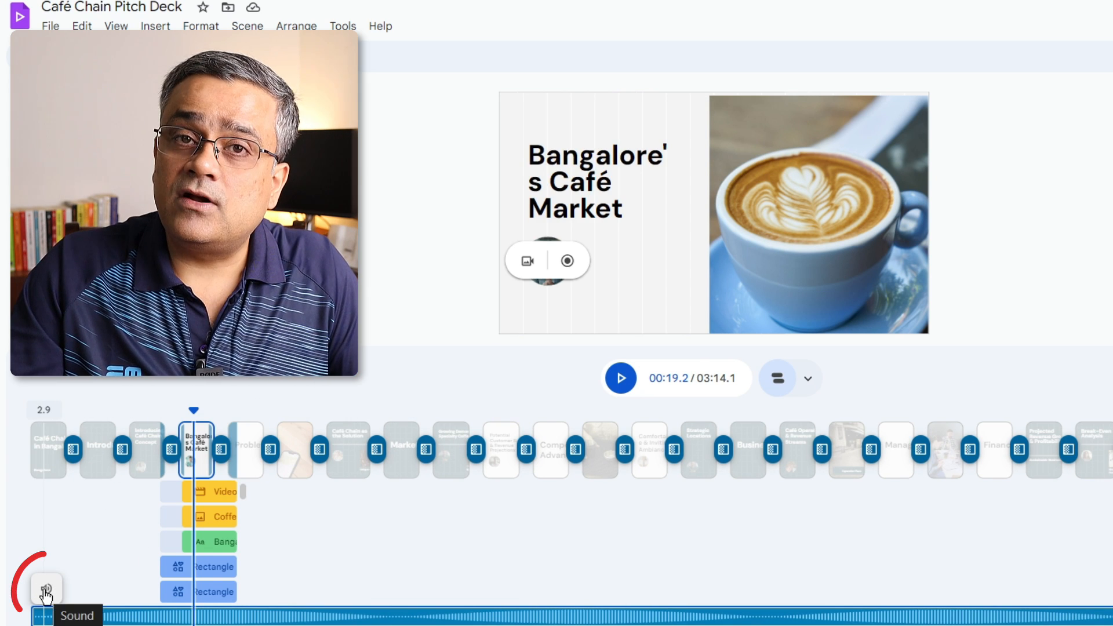